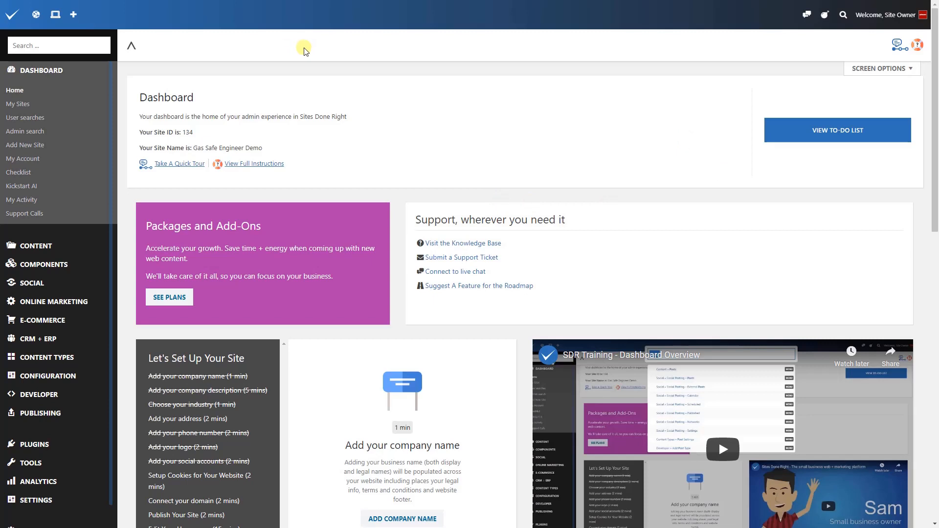
Go to the Departments list under CRM + ERP and quick-add a new draft department.
left_click(72, 15)
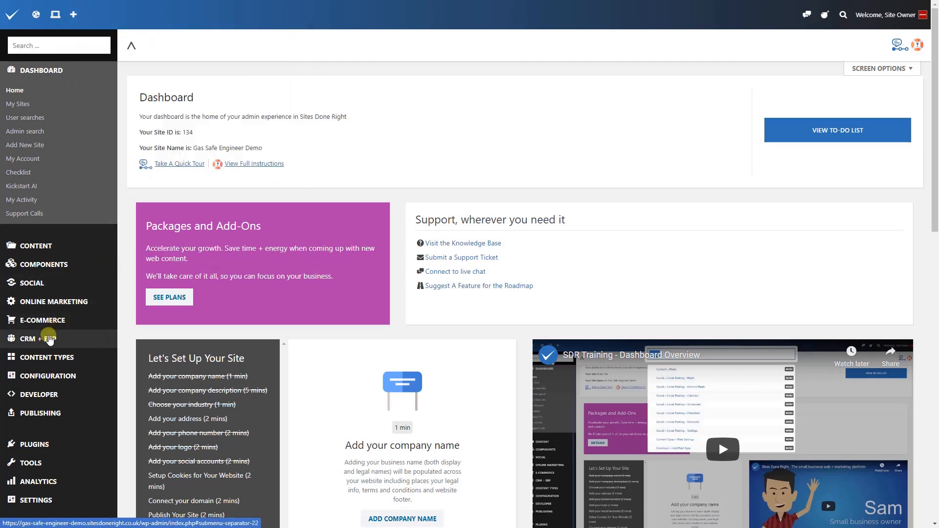
left_click(49, 340)
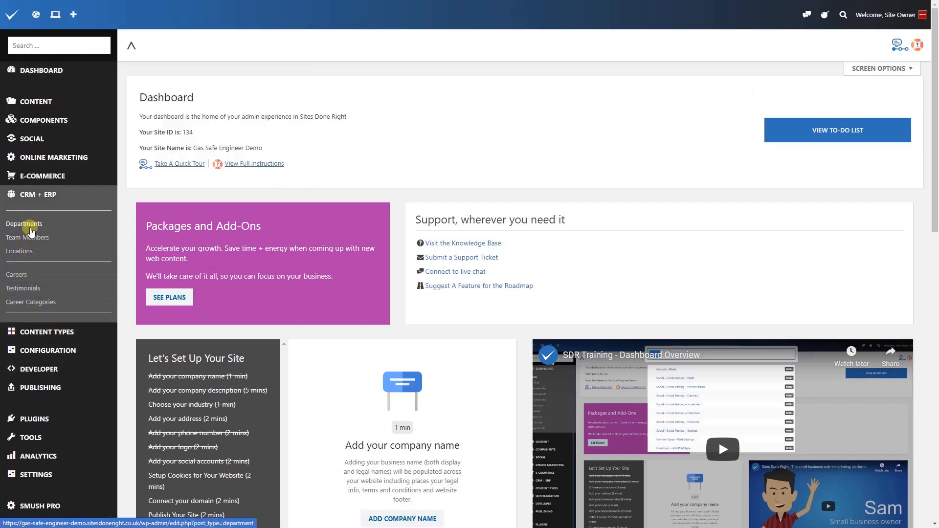
left_click(29, 228)
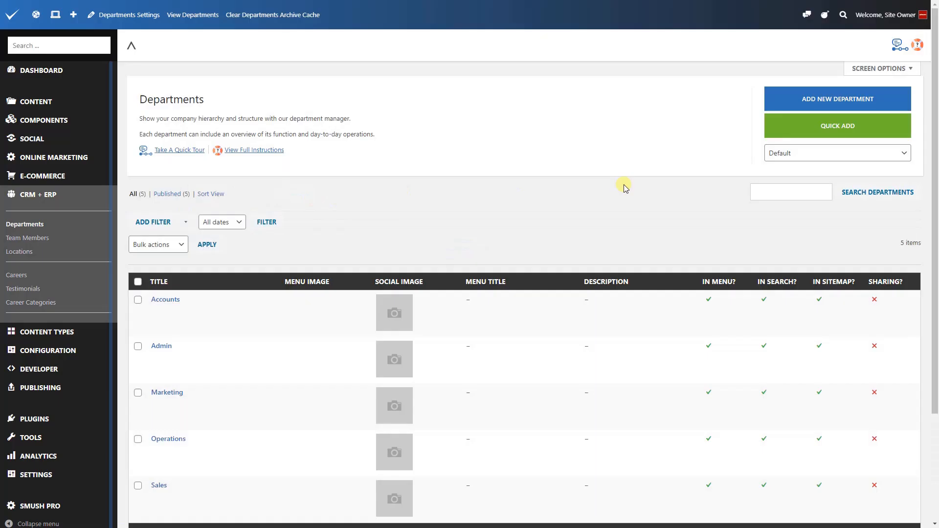
left_click(786, 107)
left_click(789, 127)
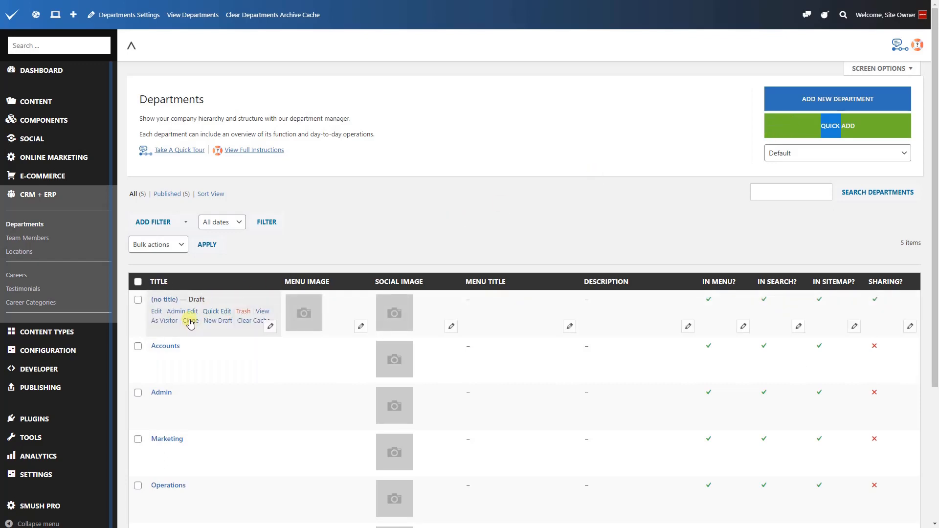
Open the untitled draft department in the full editor and title it "My Test Department".
left_click(267, 327)
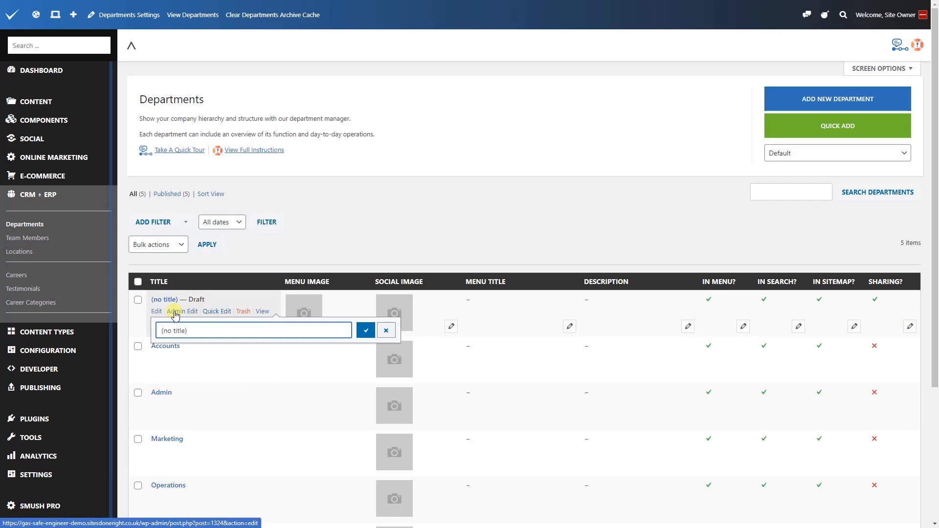
left_click(175, 312)
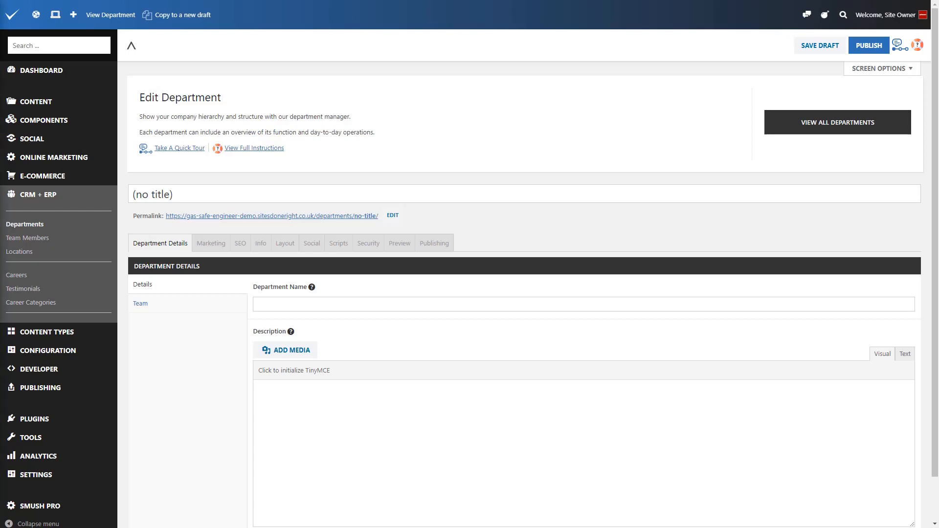
left_click(197, 191)
triple_click(196, 192)
type("My Test Department")
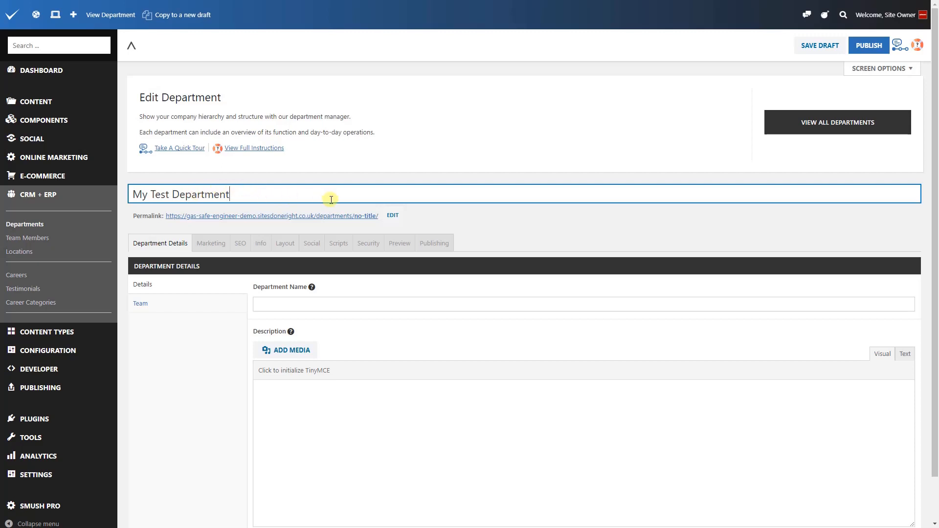
Change the department's permalink slug to my-test-department.
left_click(387, 217)
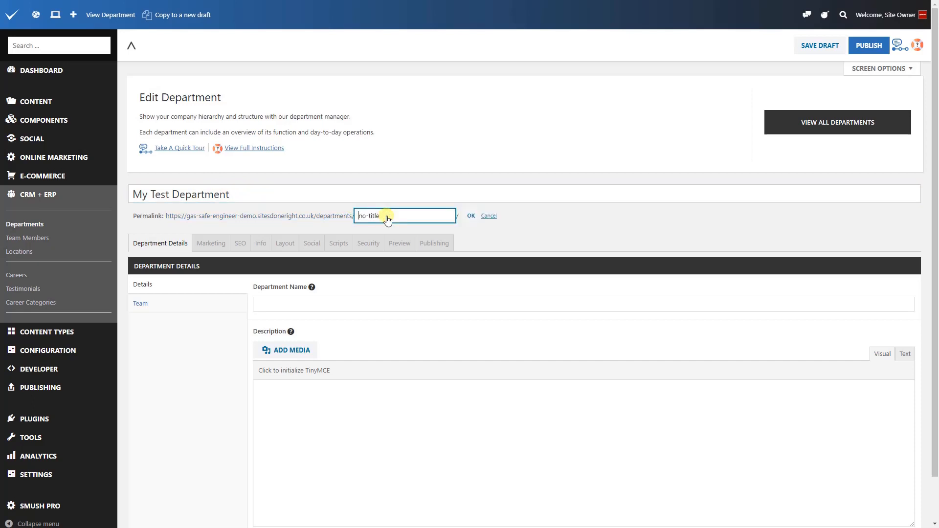
key("ctrl+a")
type("My Test Department")
left_click(466, 219)
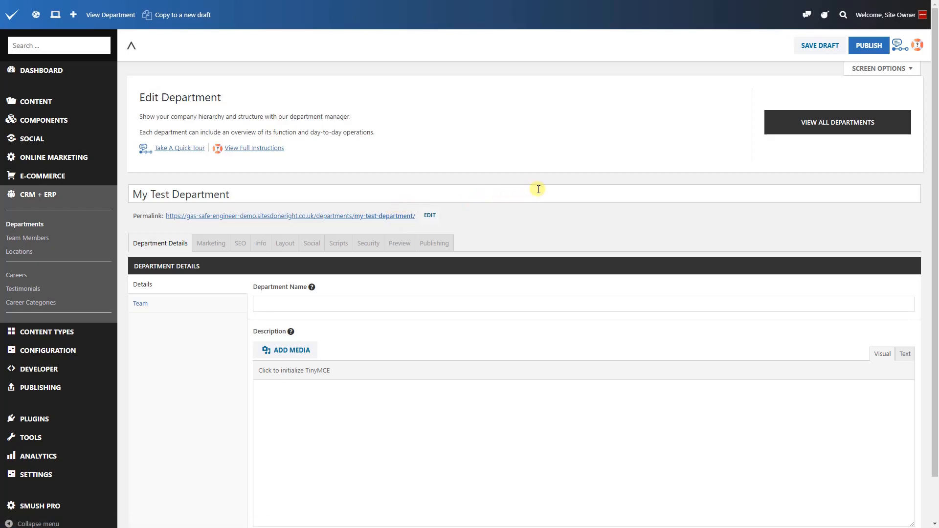
Look over the departments help text and start the guided tour, advancing as far as the department name.
left_click(914, 48)
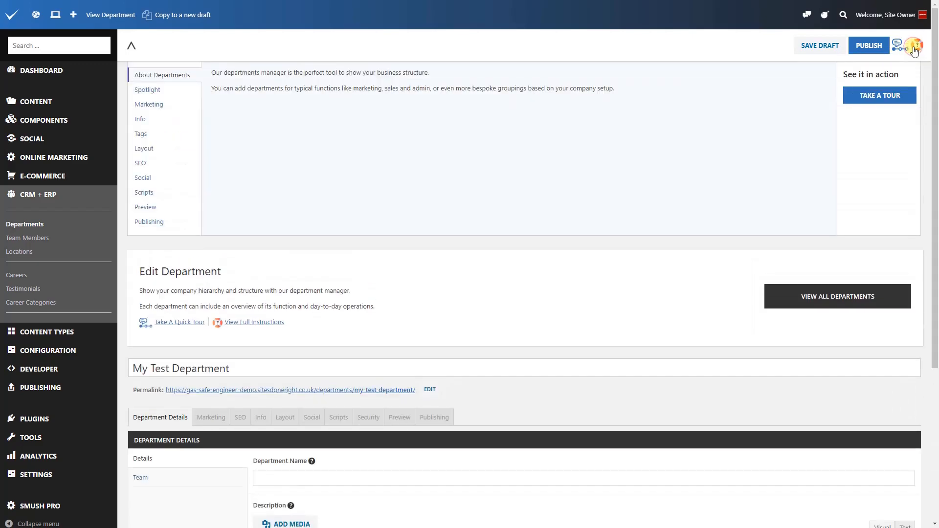
left_click(915, 48)
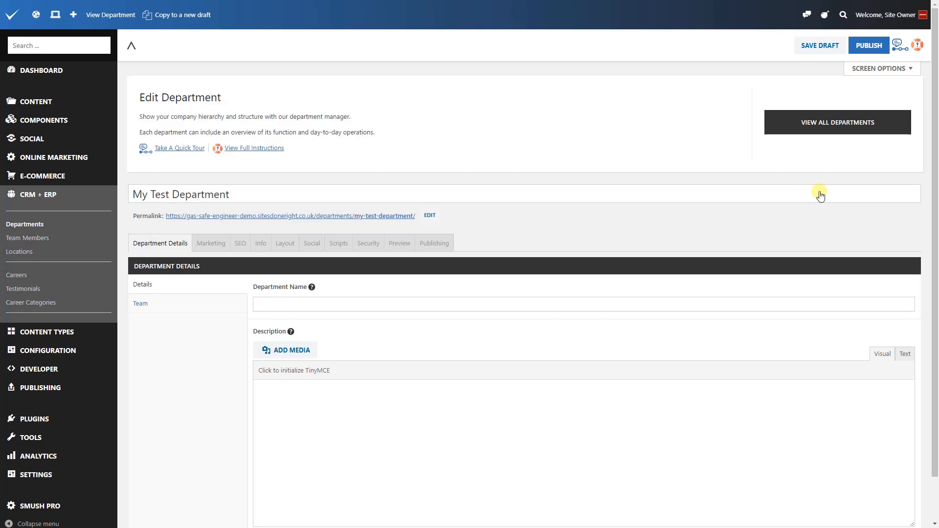
left_click(898, 49)
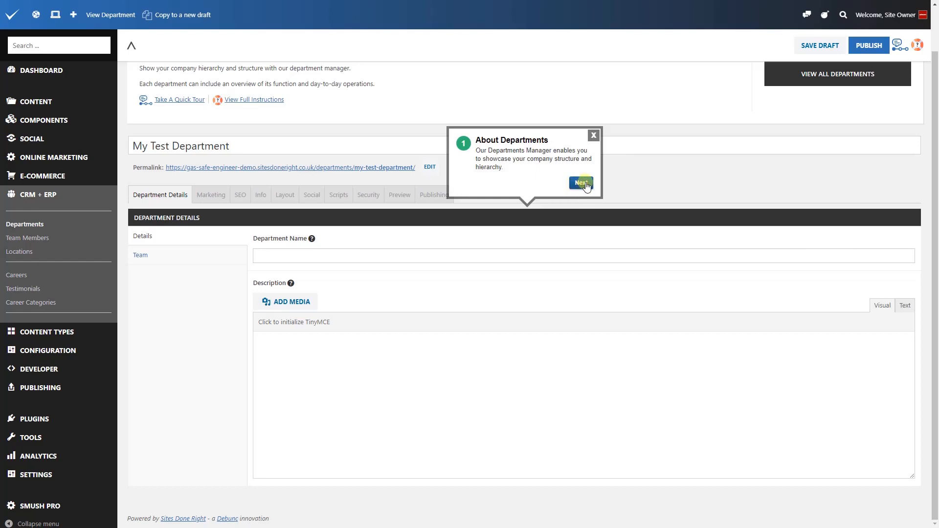
left_click(582, 183)
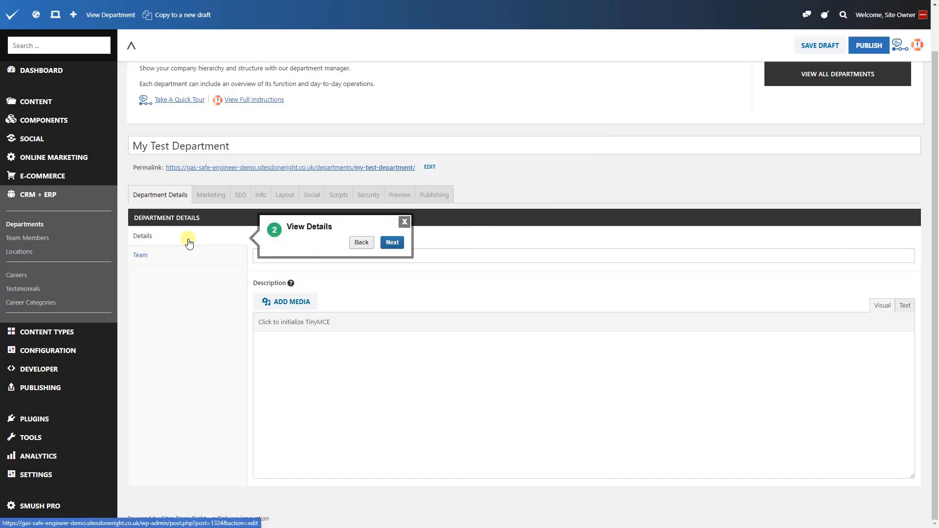
left_click(393, 243)
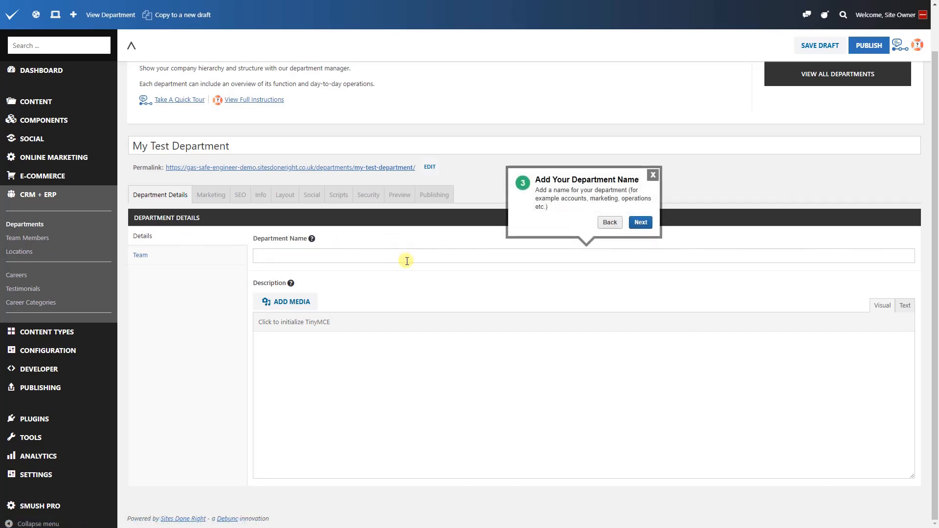
Set the department name to "Outdoor Team" and paste the Lorem ipsum placeholder text as its description.
left_click(404, 257)
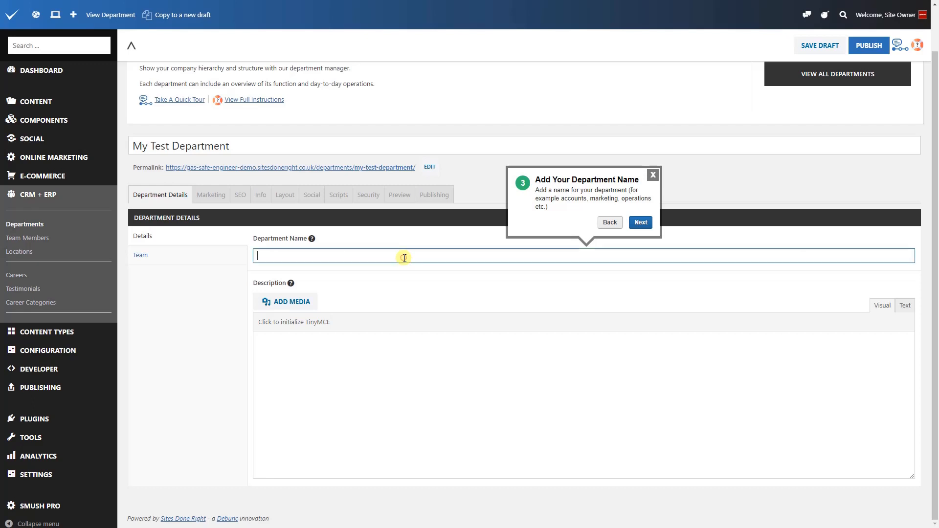
type("Outdoor Team")
left_click(650, 224)
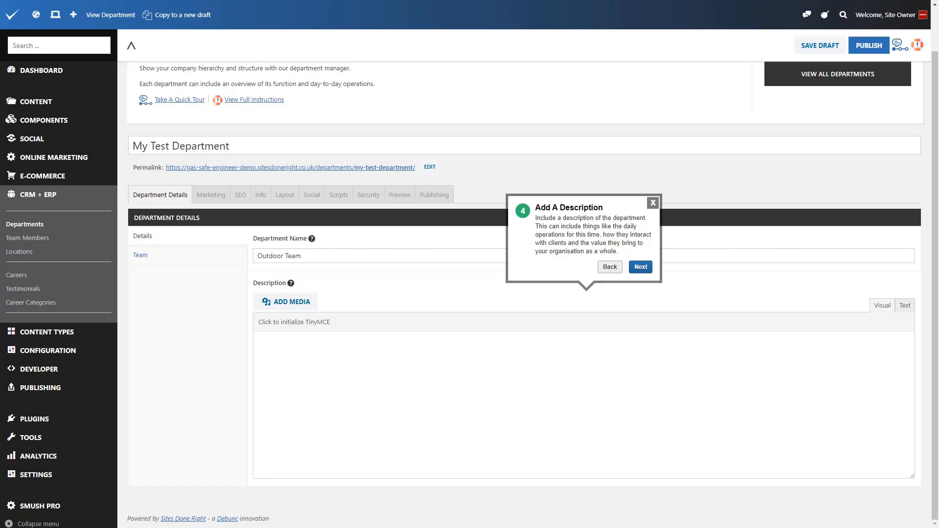
left_click(322, 346)
left_click(276, 350)
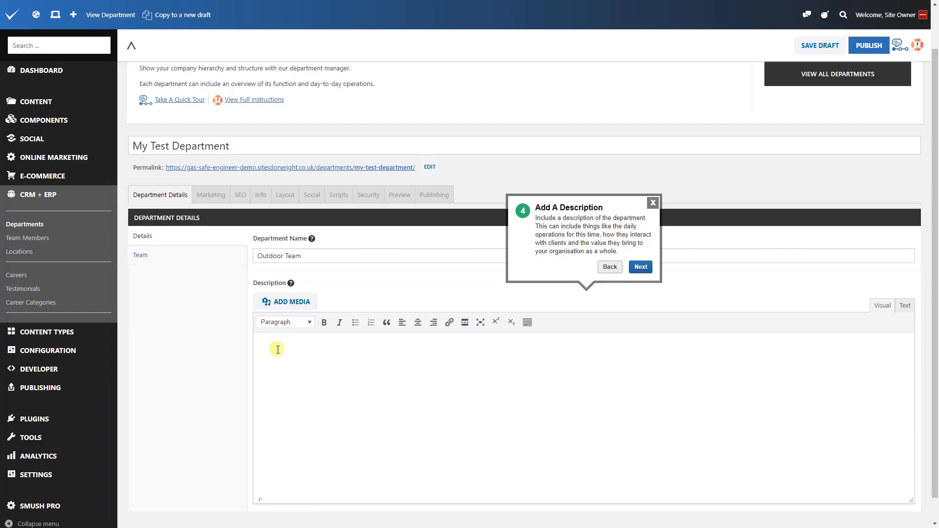
key("ctrl+v")
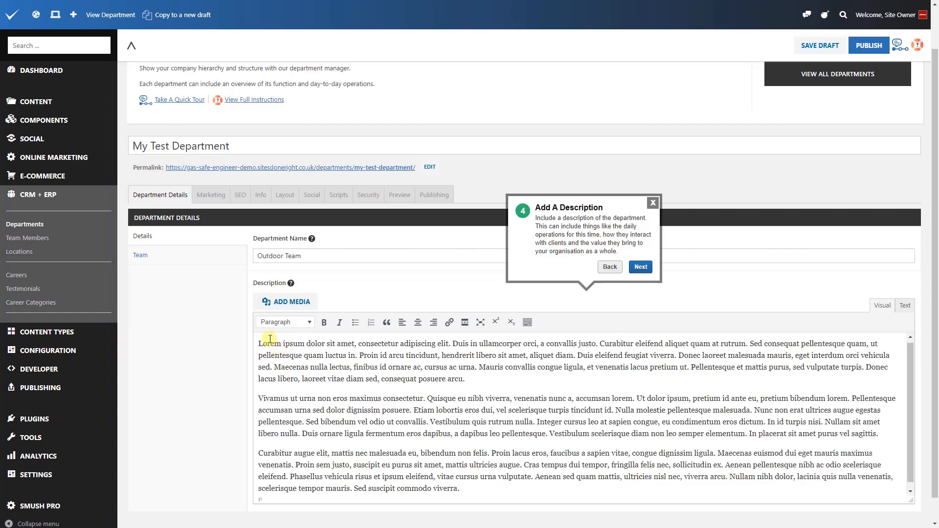
left_click(635, 267)
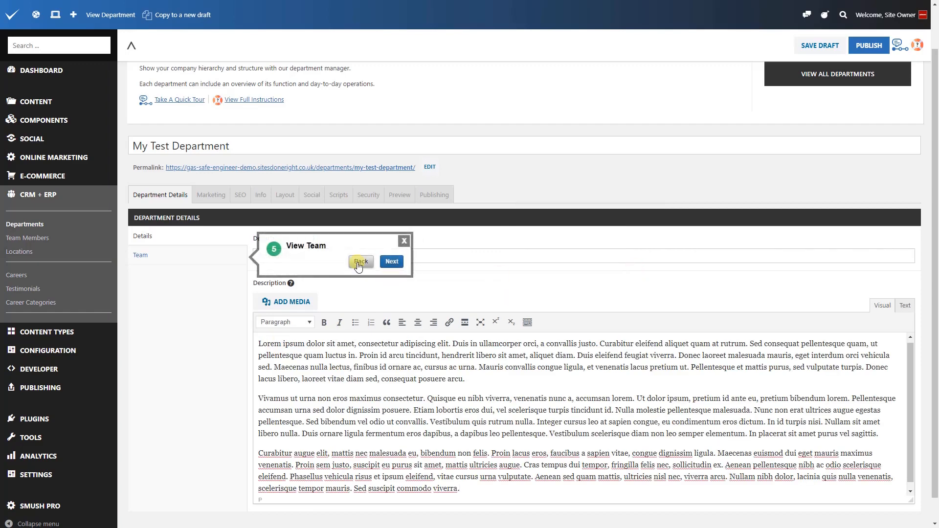
Add the second person in the team member list to the department's team with the role "Manager".
left_click(387, 265)
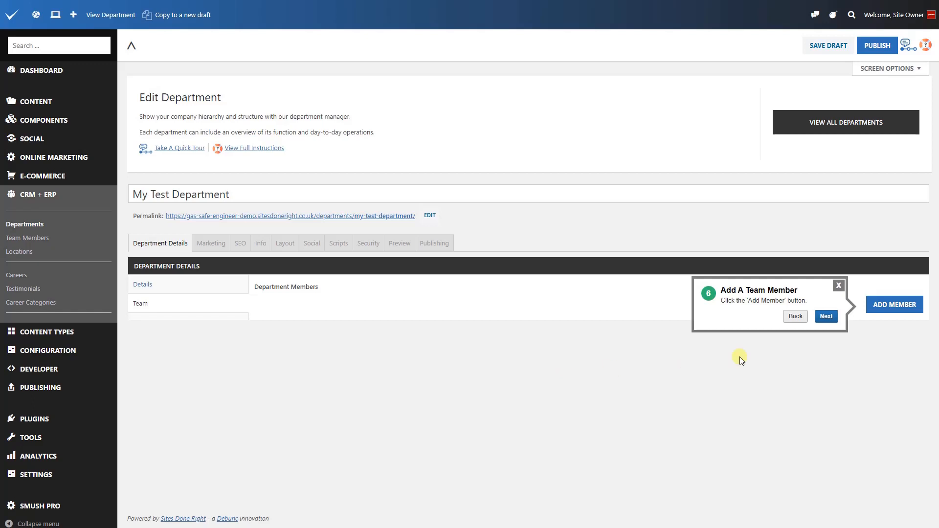
left_click(833, 319)
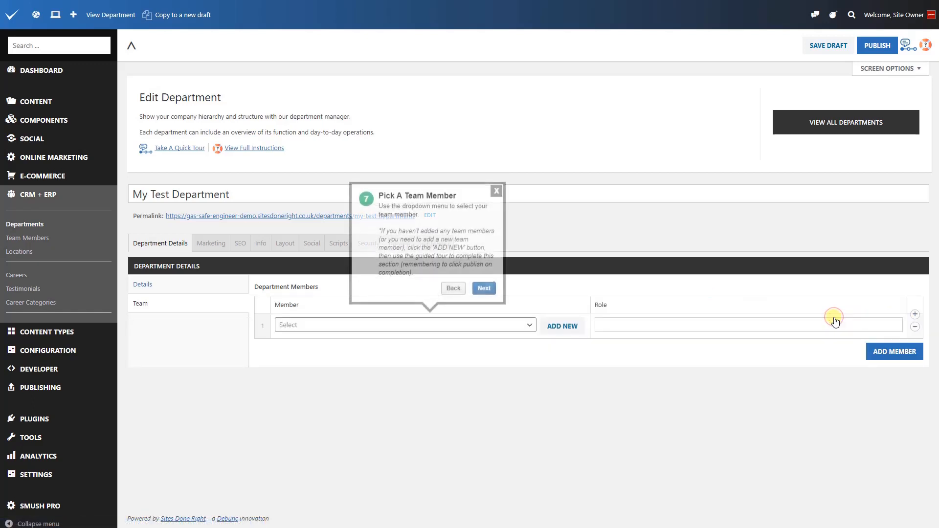
left_click(504, 331)
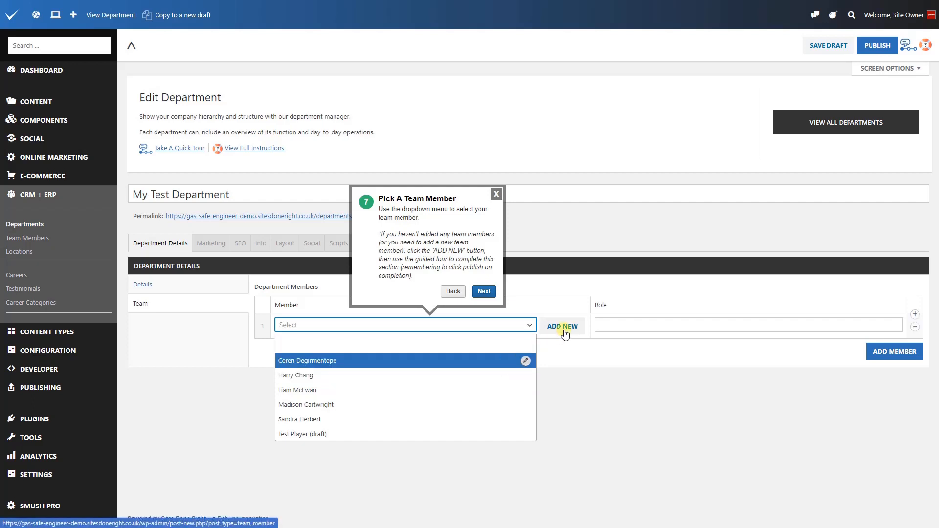
left_click(409, 376)
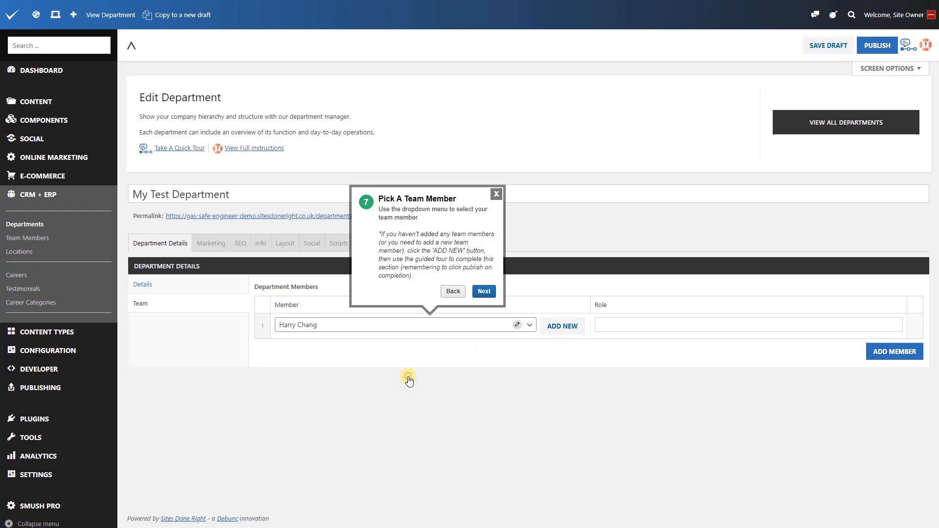
left_click(483, 291)
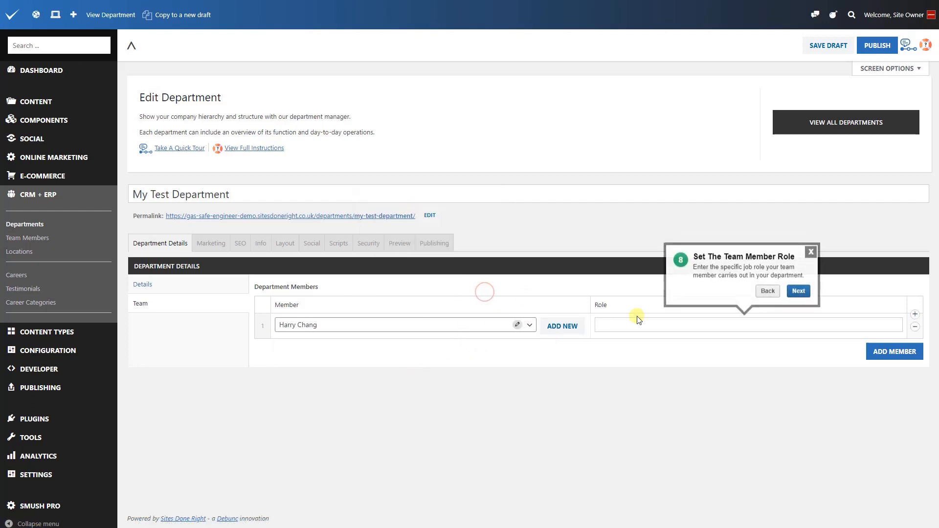
left_click(669, 326)
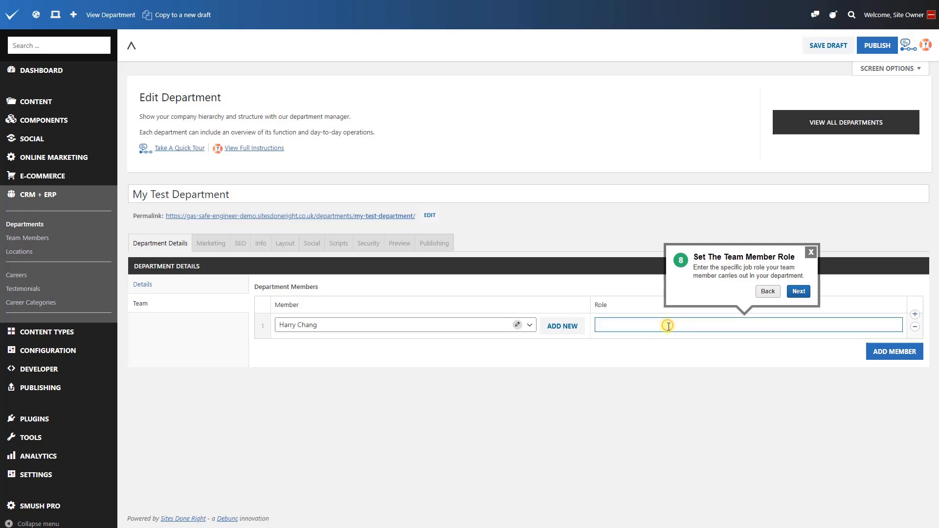
type("Manager")
left_click(802, 292)
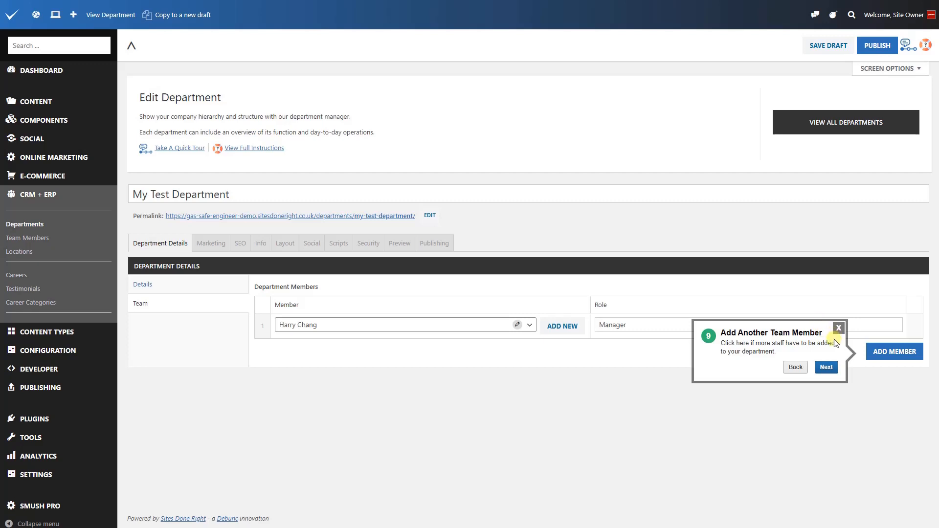
Add the third person in the team member list as another department member with the role "Associate".
left_click(878, 356)
left_click(440, 352)
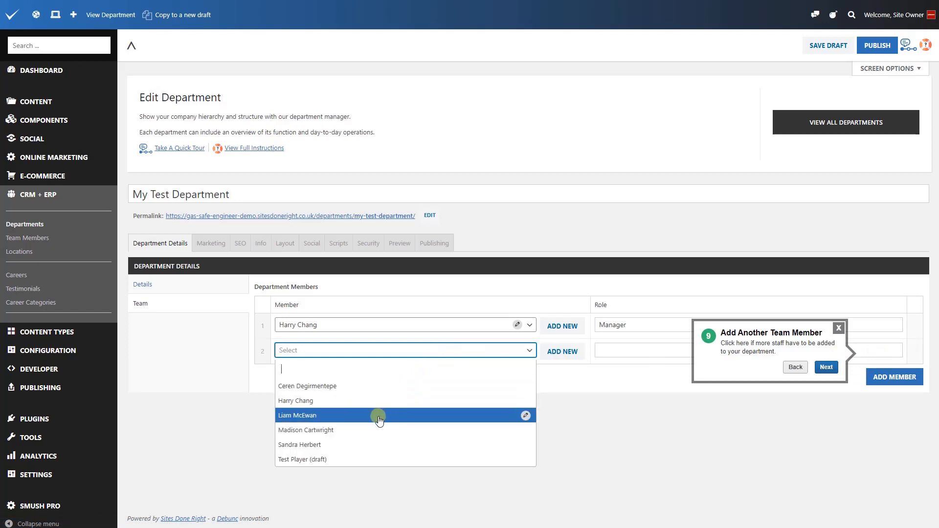
left_click(379, 418)
left_click(604, 351)
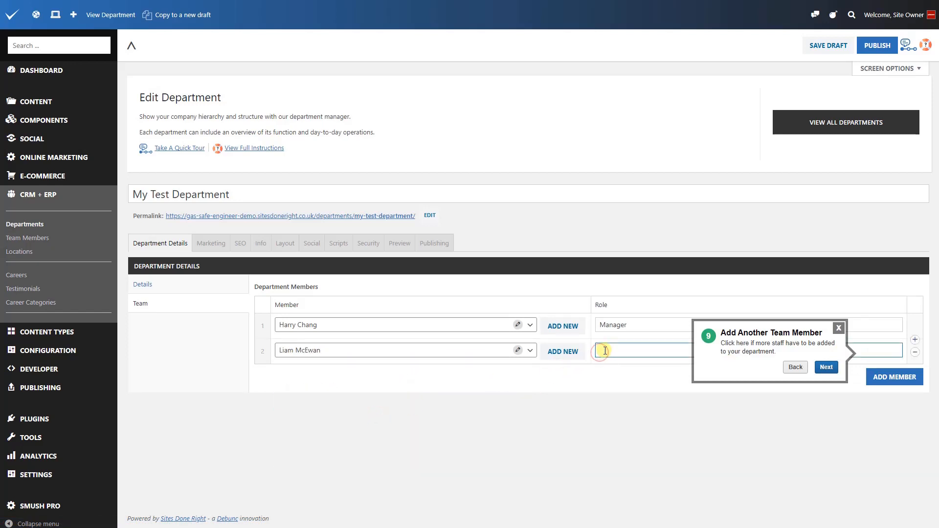
type("Associate")
left_click(830, 373)
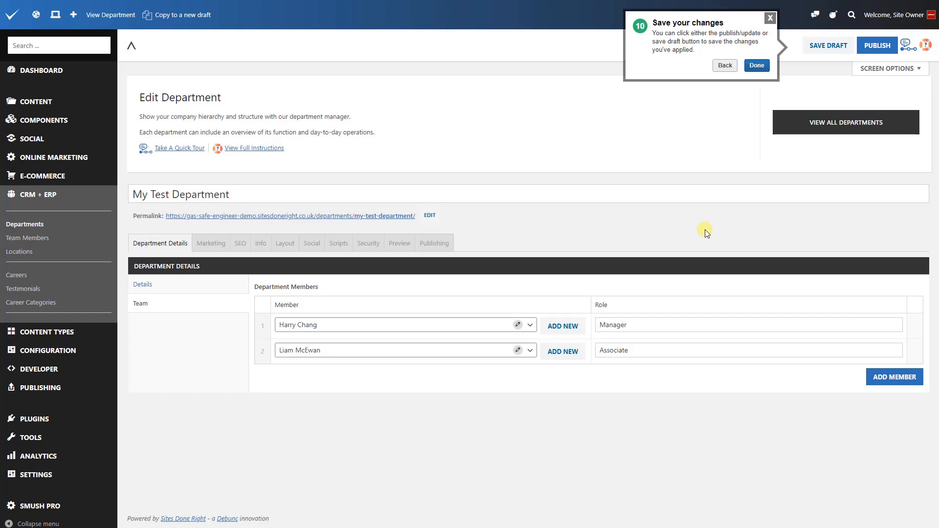
Finish the tour, publish the department and open its desktop preview.
left_click(748, 65)
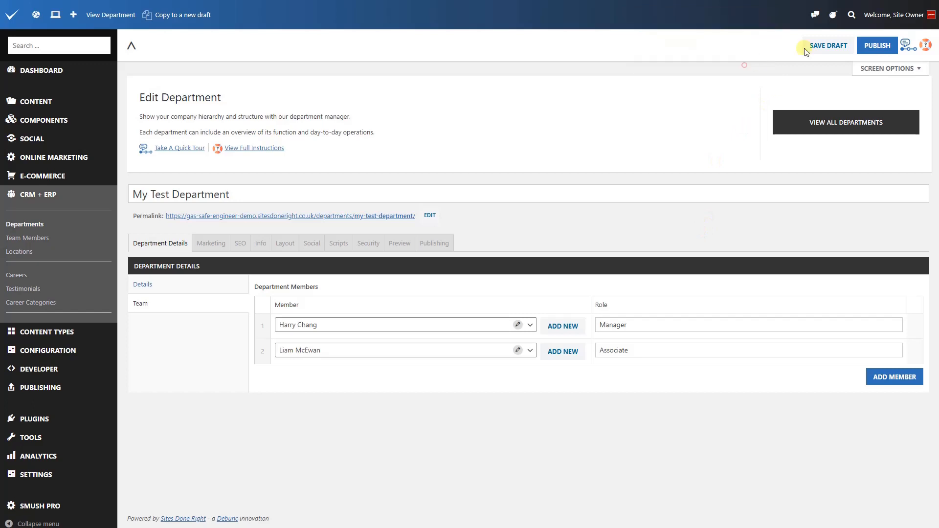
left_click(885, 45)
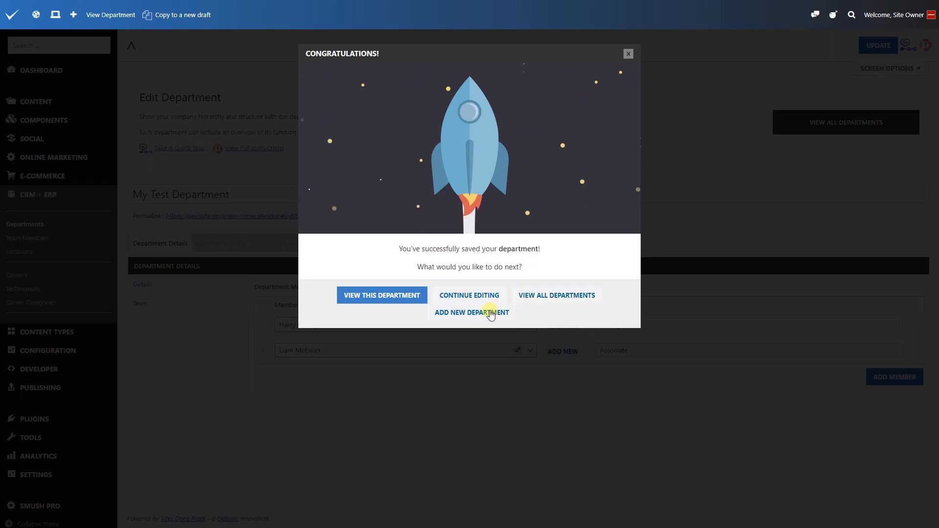
left_click(403, 298)
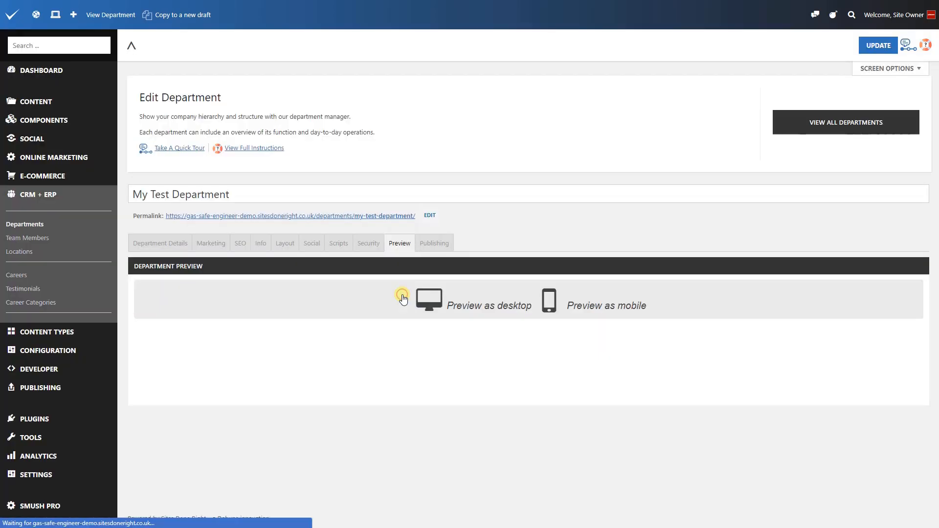
left_click(459, 305)
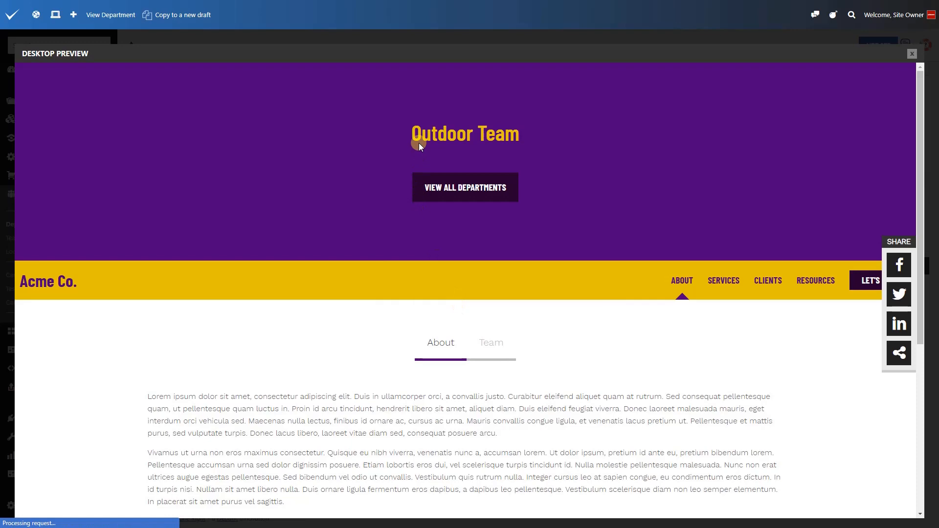
Review the About and Team sections of the previewed department and go to the site's Departments page.
scroll(418, 143, "down", 1)
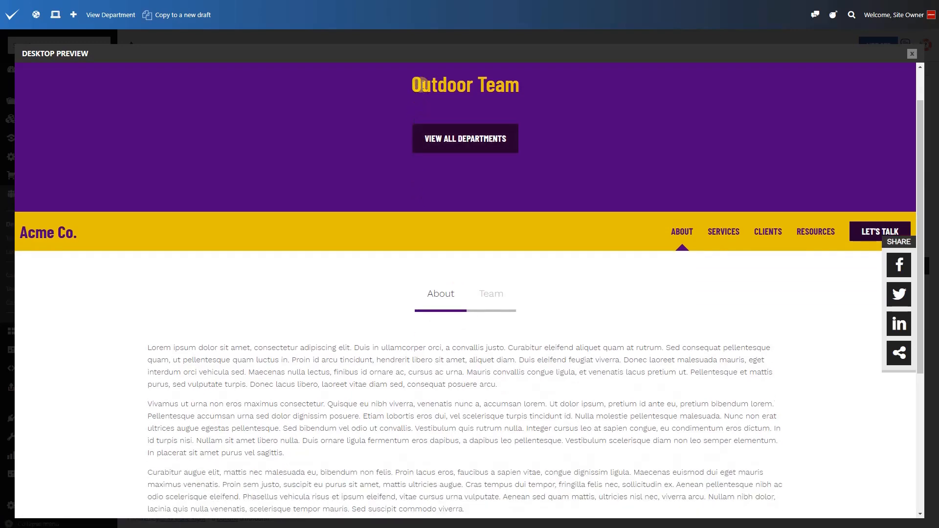
scroll(429, 230, "down", 1)
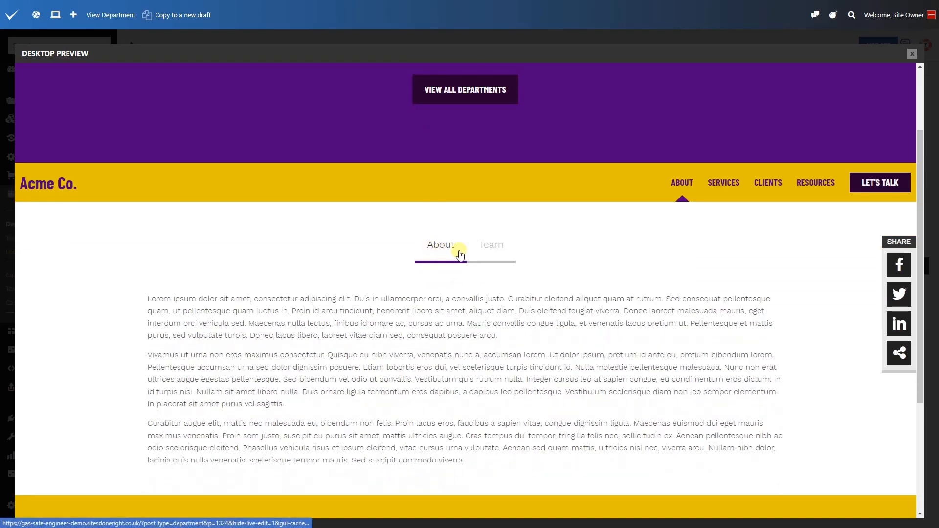
left_click(483, 248)
scroll(415, 291, "down", 1)
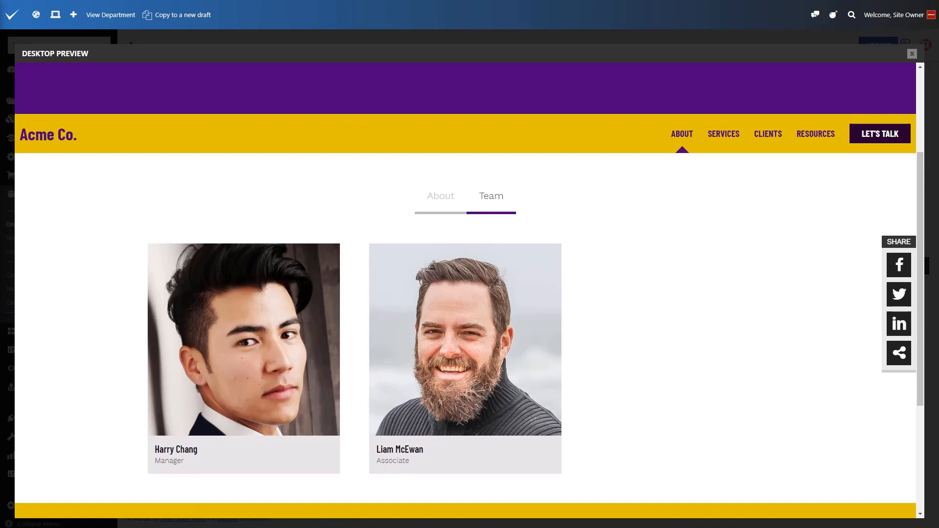
mouse_move(684, 146)
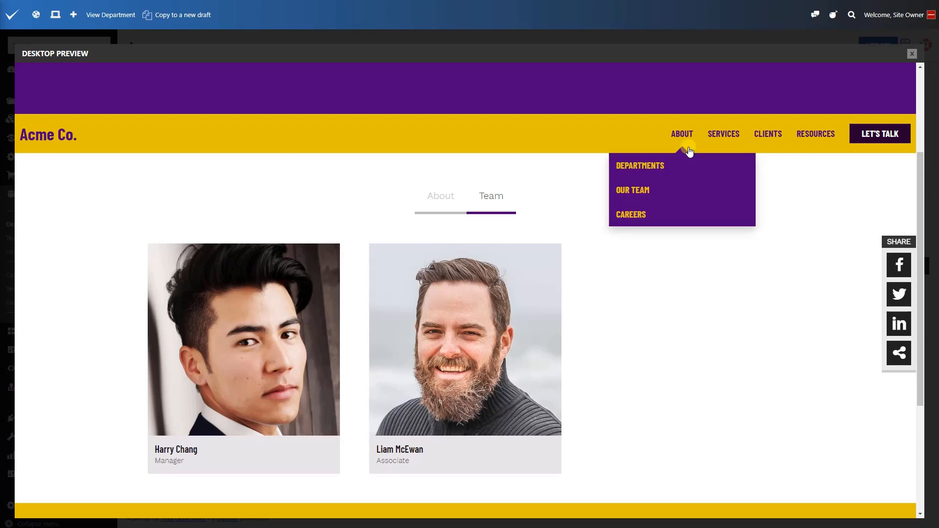
left_click(676, 167)
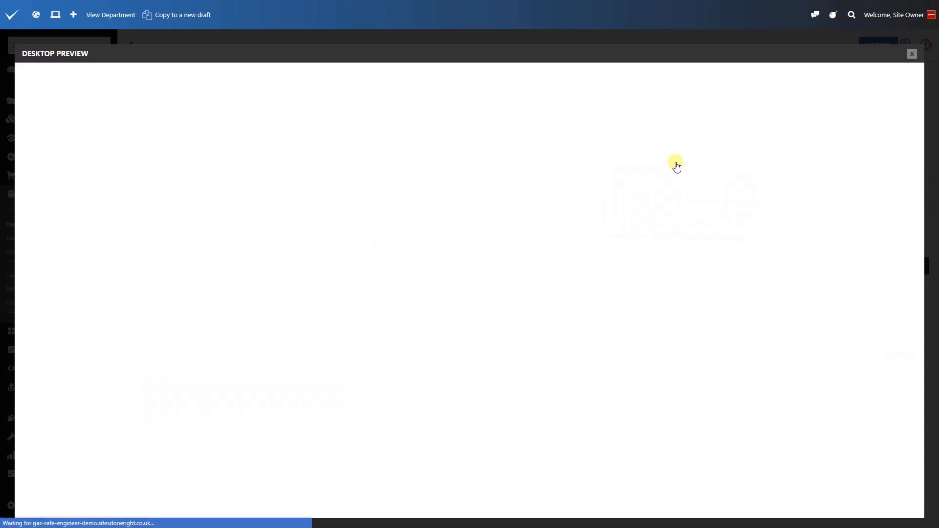